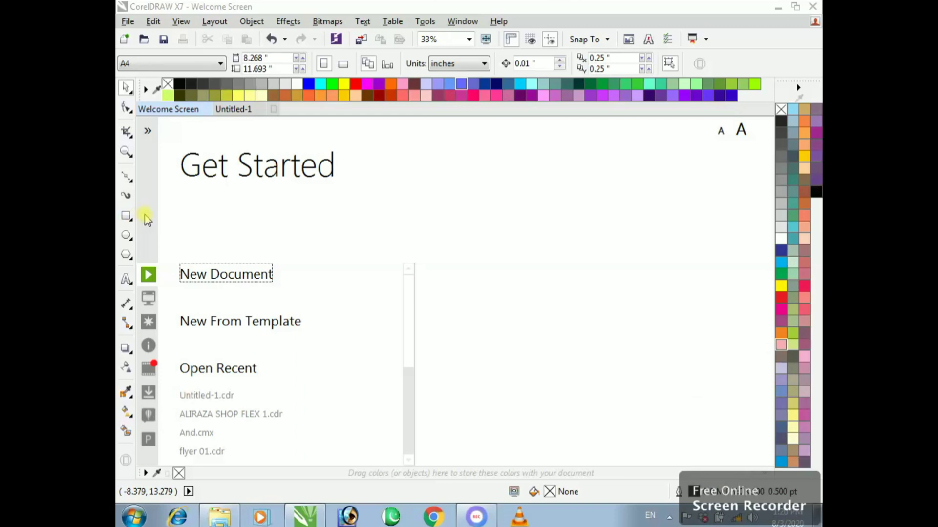
{"action": "left_click", "coordinate": [204, 283]}
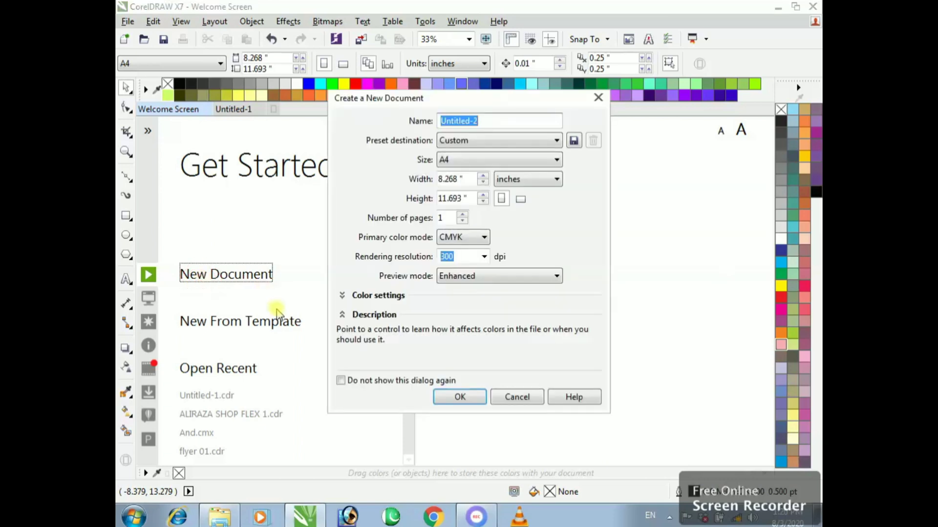
{"action": "left_click", "coordinate": [513, 396]}
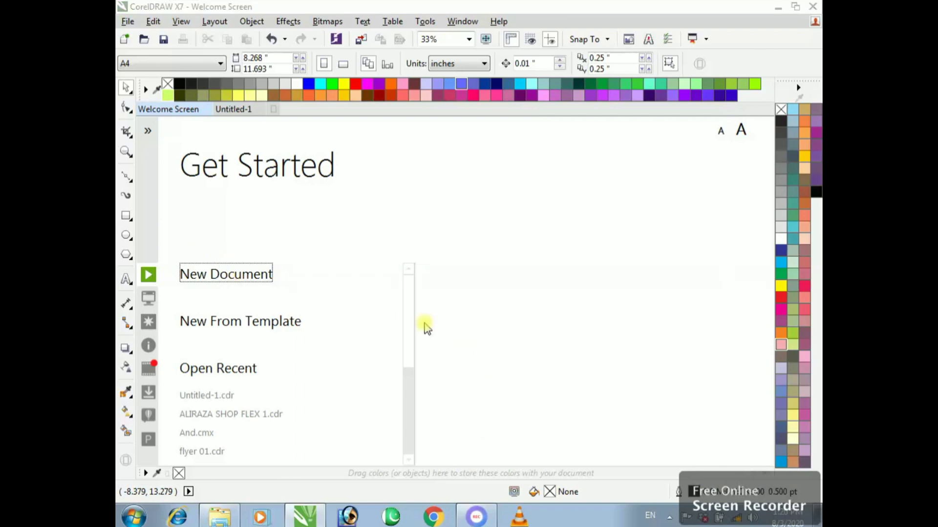
{"action": "key", "text": "Return"}
{"action": "left_click", "coordinate": [515, 396]}
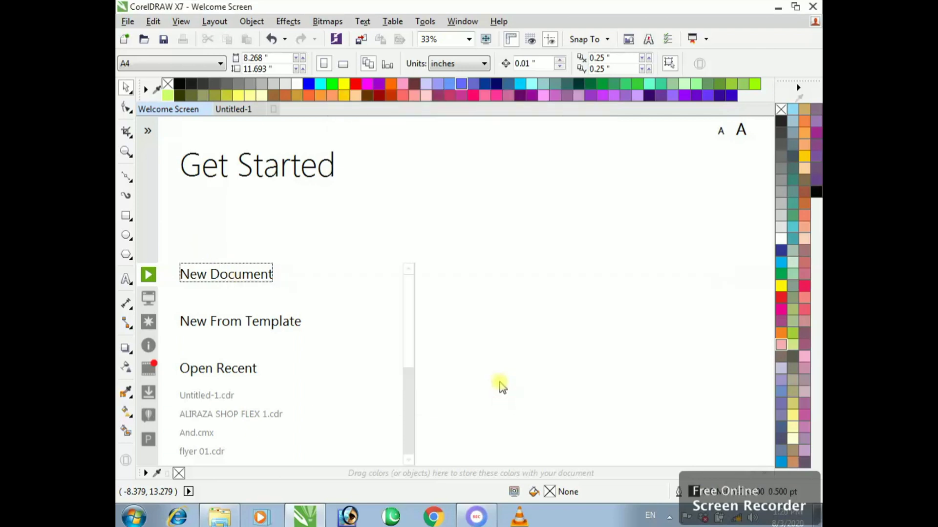
Create a new blank A4 portrait document in inches with CMYK colour mode and 300 dpi resolution.
{"action": "key", "text": "ctrl+n"}
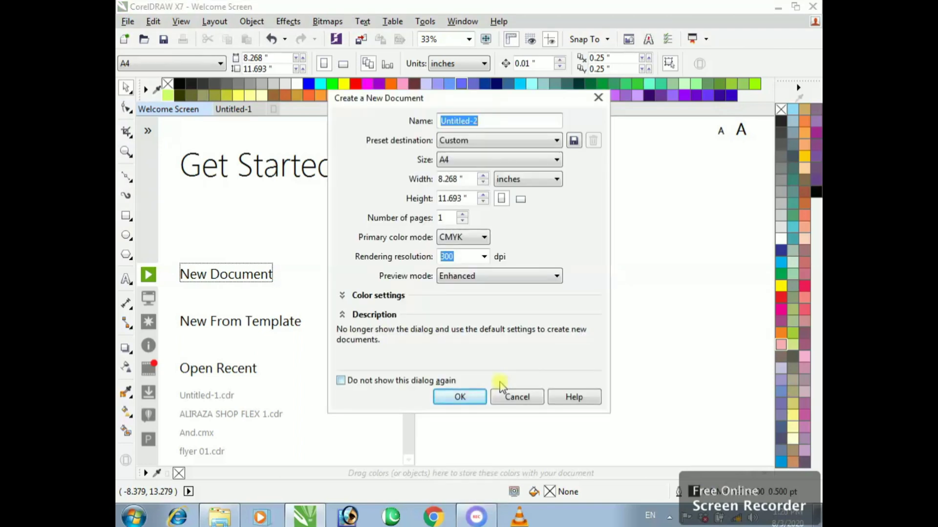
{"action": "key", "text": "Return"}
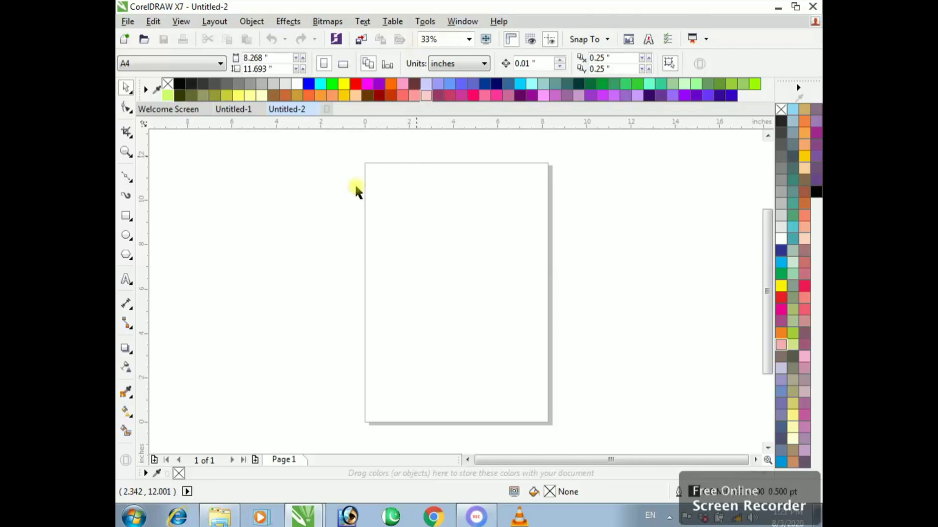
Draw a rectangle about 10.8 by 5.3 inches across the page's left edge, then move it right and undo the move.
{"action": "left_click", "coordinate": [124, 216]}
{"action": "left_click_drag", "start_coordinate": [244, 195], "coordinate": [485, 311]}
{"action": "left_click", "coordinate": [128, 88]}
{"action": "left_click", "coordinate": [279, 220]}
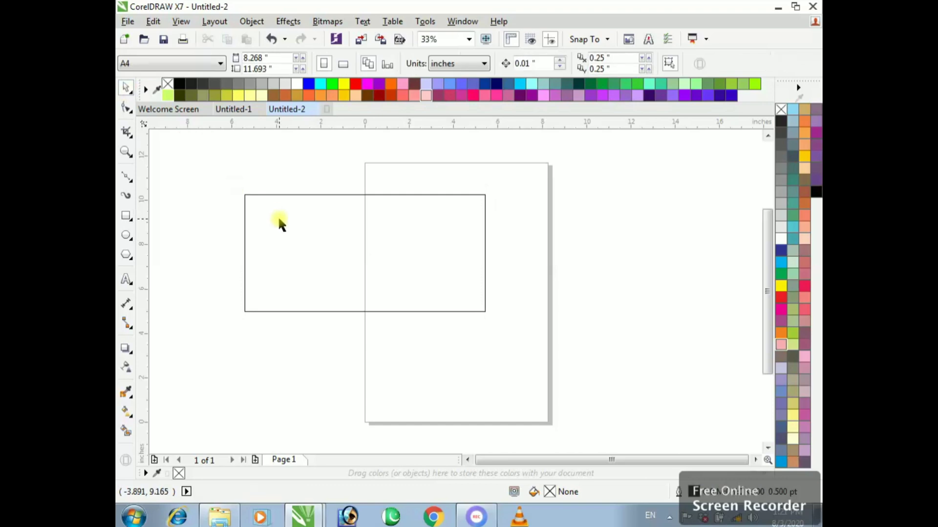
{"action": "left_click", "coordinate": [280, 218]}
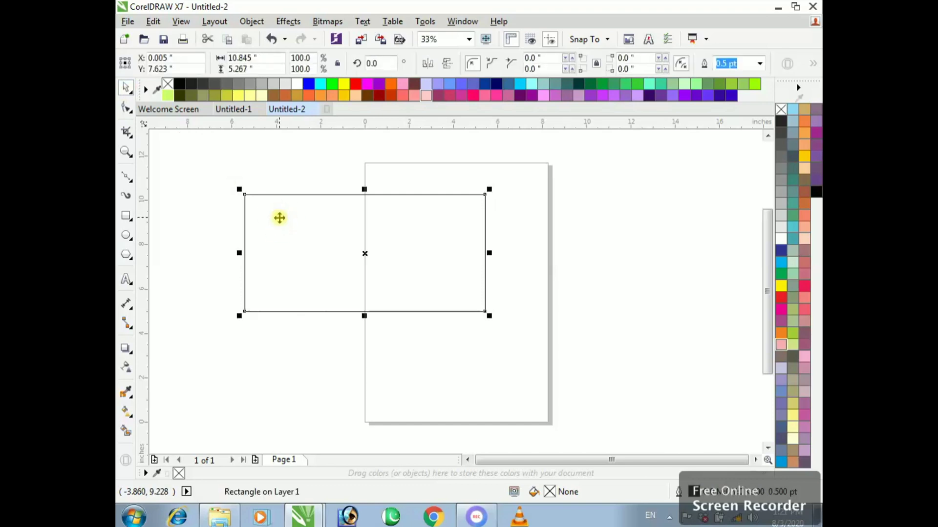
{"action": "left_click_drag", "start_coordinate": [268, 218], "coordinate": [509, 214]}
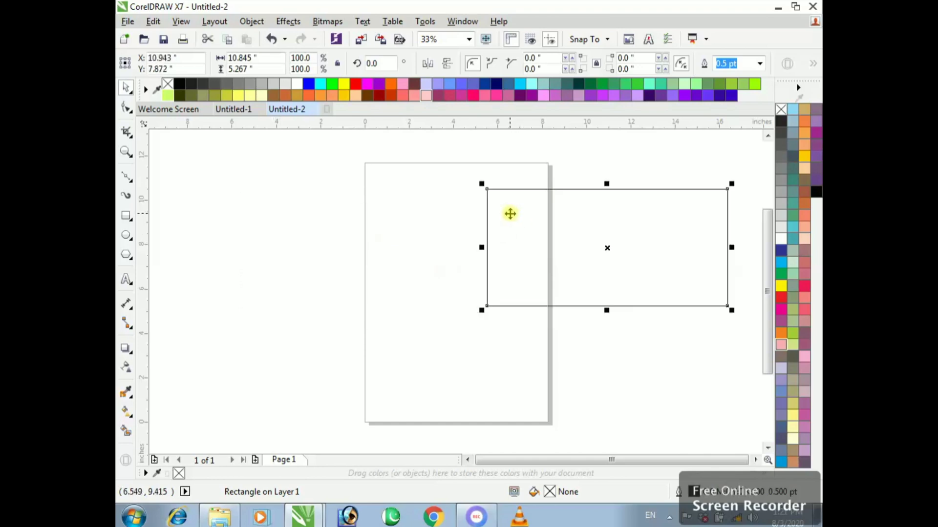
{"action": "key", "text": "ctrl+z"}
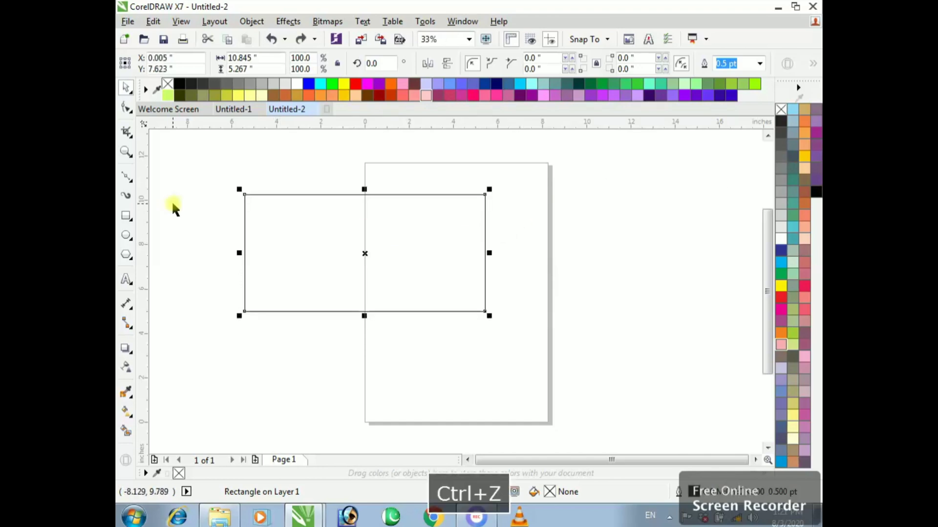
Draw two more rectangles, about 9.1 by 7.4 inches over the page's right edge and about 7.9 by 2.6 inches below the first.
{"action": "left_click", "coordinate": [126, 215]}
{"action": "left_click_drag", "start_coordinate": [511, 176], "coordinate": [714, 342]}
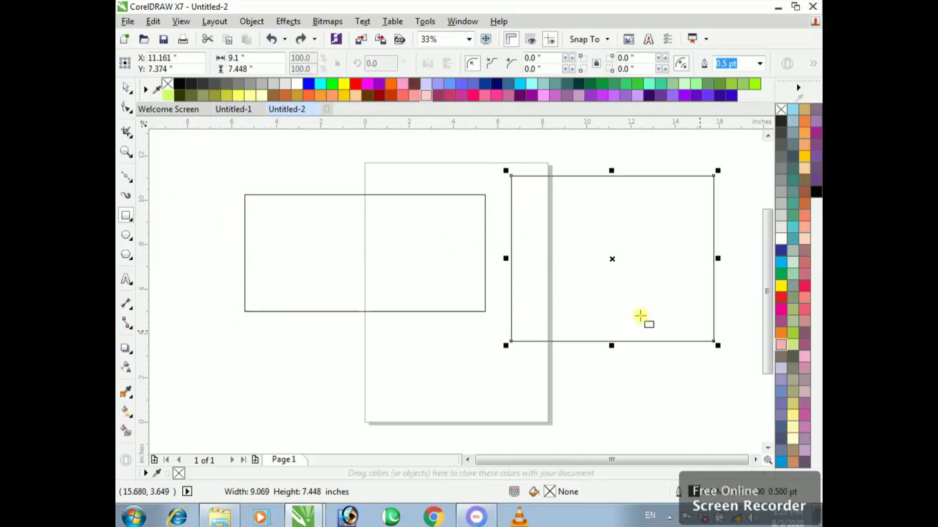
{"action": "left_click", "coordinate": [126, 87]}
{"action": "left_click", "coordinate": [613, 233]}
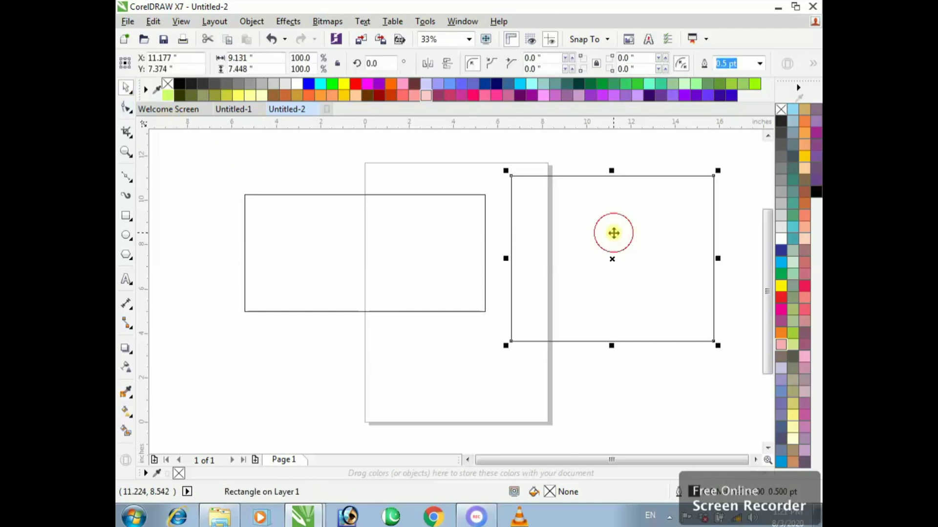
{"action": "left_click", "coordinate": [123, 215]}
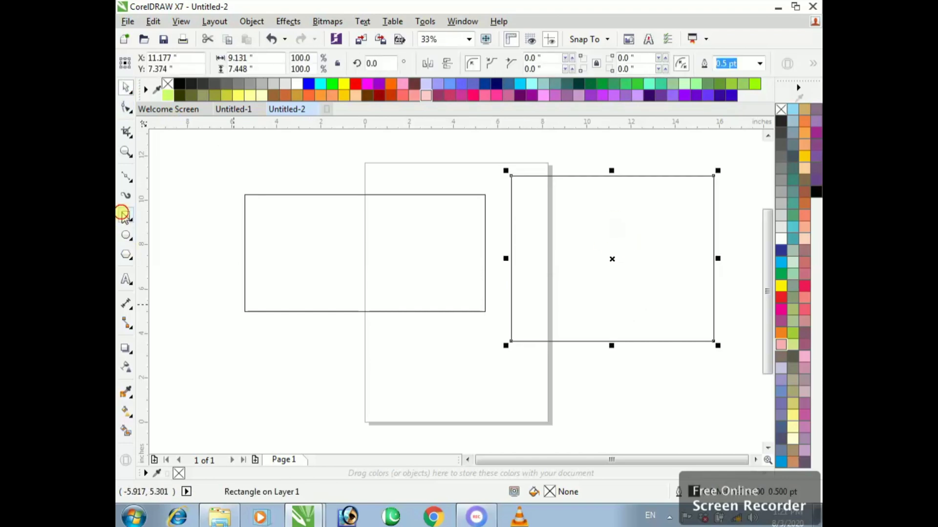
{"action": "left_click_drag", "start_coordinate": [263, 327], "coordinate": [438, 384]}
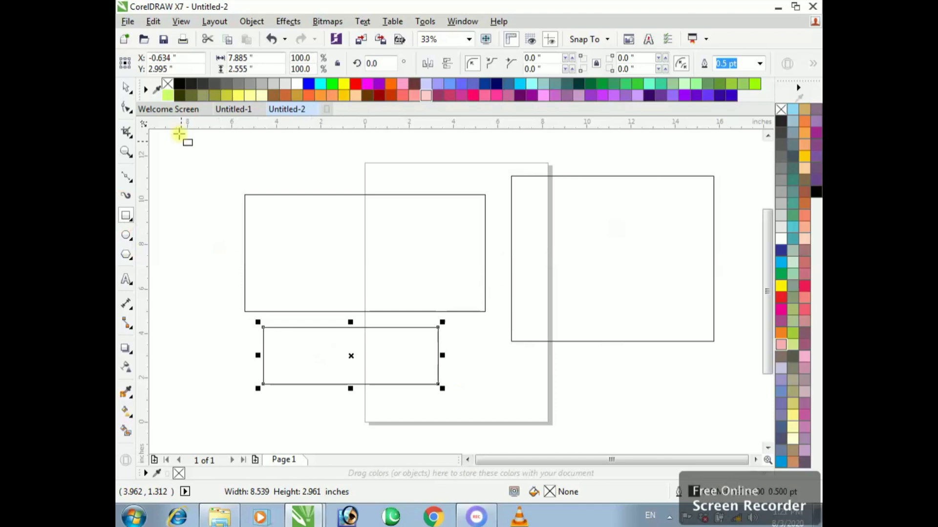
{"action": "left_click", "coordinate": [126, 87]}
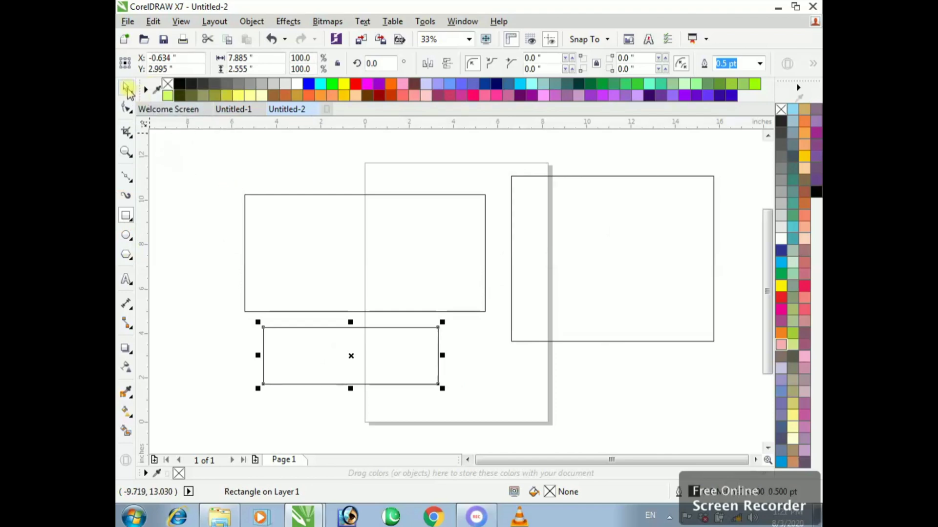
{"action": "left_click", "coordinate": [228, 155]}
Copy the first rectangle, the wide one across the upper part of the page's left edge.
{"action": "left_click", "coordinate": [315, 224]}
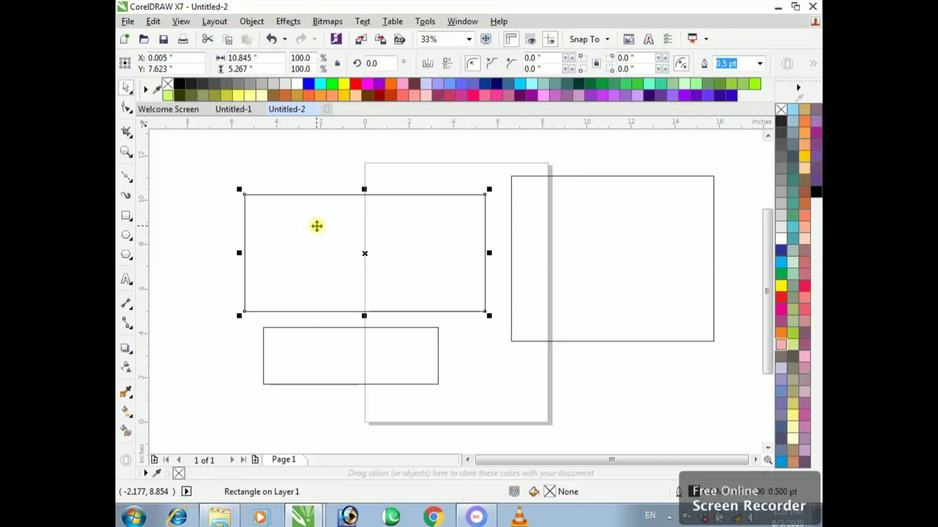
{"action": "left_click", "coordinate": [128, 22]}
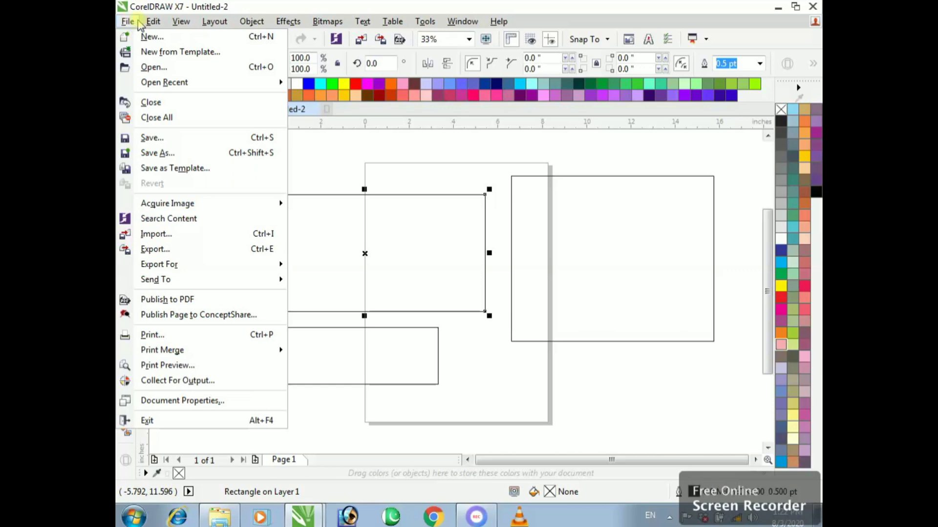
{"action": "mouse_move", "coordinate": [156, 22]}
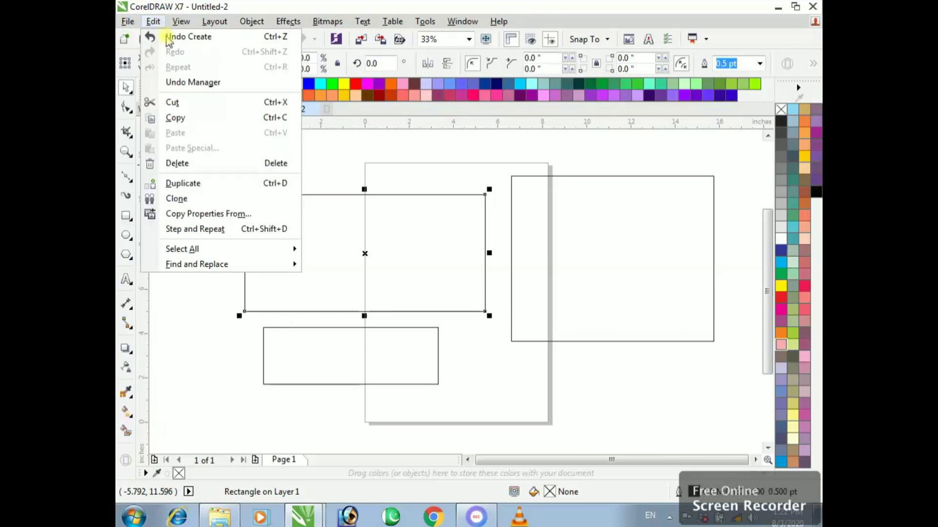
{"action": "left_click", "coordinate": [185, 119]}
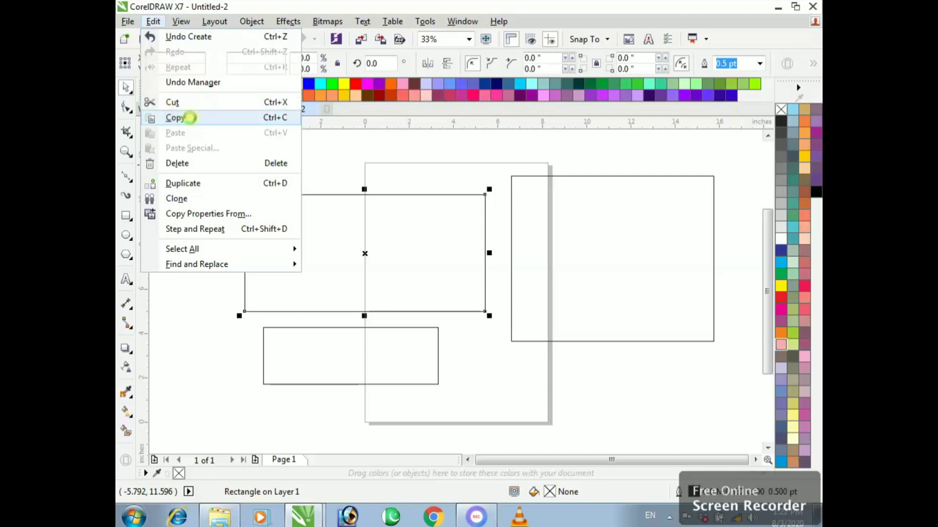
{"action": "left_click", "coordinate": [263, 282]}
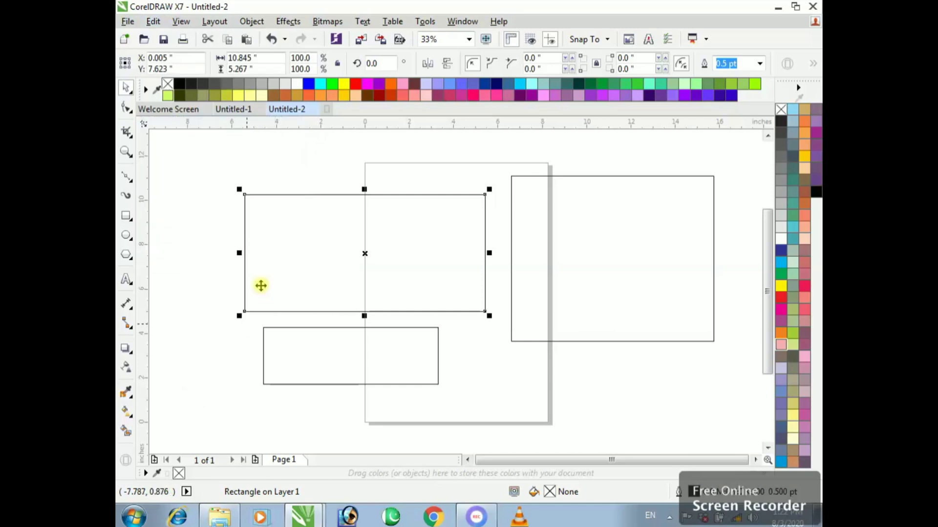
Paste the copied rectangle and move the copy right of the page to about X 20.5, Y 0.5 inches.
{"action": "left_click_drag", "start_coordinate": [198, 157], "coordinate": [511, 328]}
{"action": "left_click_drag", "start_coordinate": [301, 272], "coordinate": [149, 22]}
{"action": "left_click", "coordinate": [152, 22]}
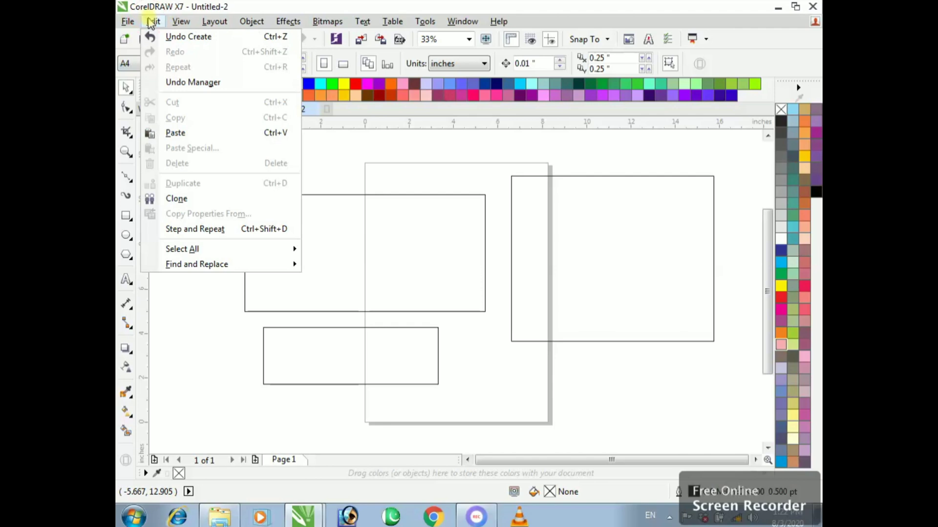
{"action": "left_click", "coordinate": [160, 132]}
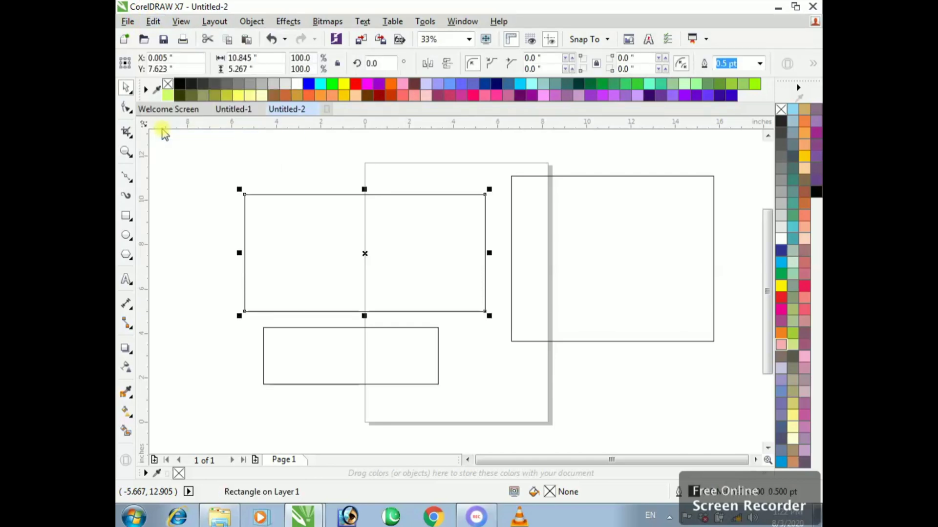
{"action": "left_click", "coordinate": [182, 157]}
{"action": "scroll", "coordinate": [183, 157], "scroll_direction": "down", "scroll_amount": 1}
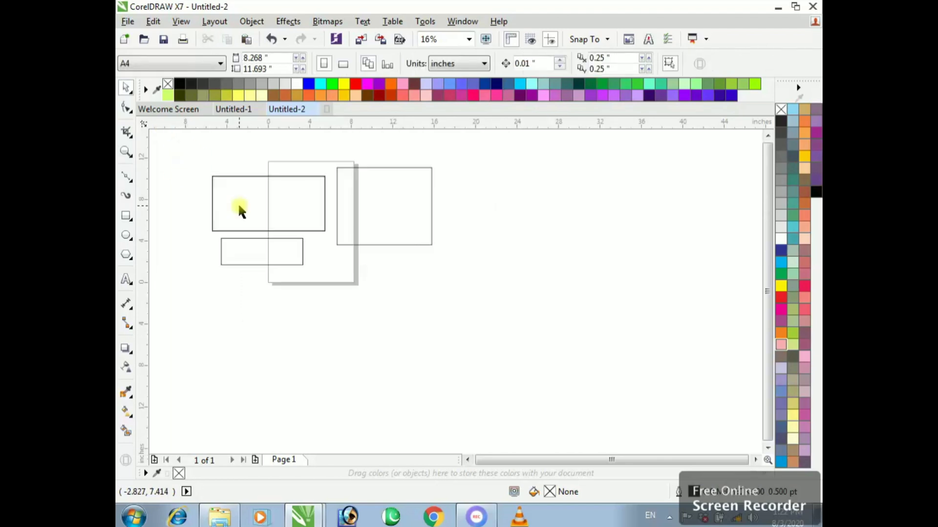
{"action": "left_click_drag", "start_coordinate": [239, 207], "coordinate": [453, 277]}
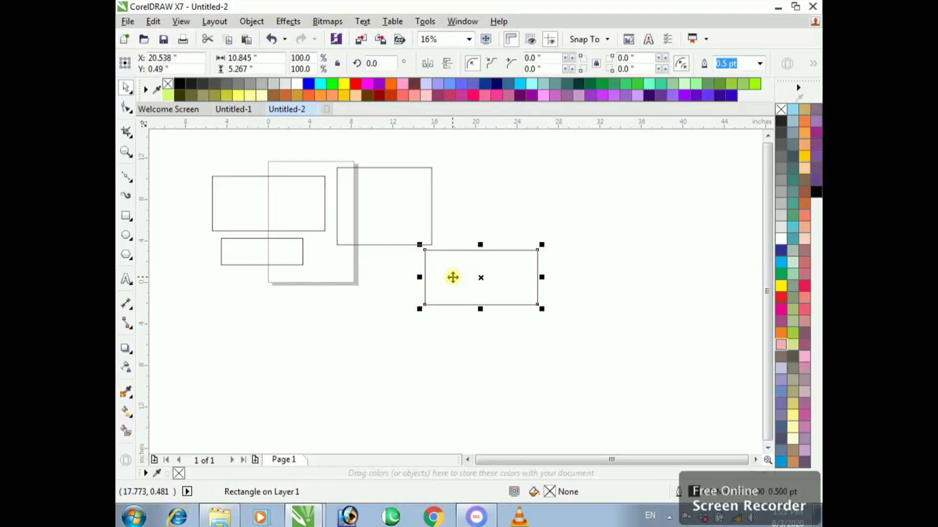
Make two more copies of the pasted rectangle, placed at about X 33.1, Y 8.3 inches and below the page at about X 5.8, Y -2.9.
{"action": "left_click", "coordinate": [476, 256]}
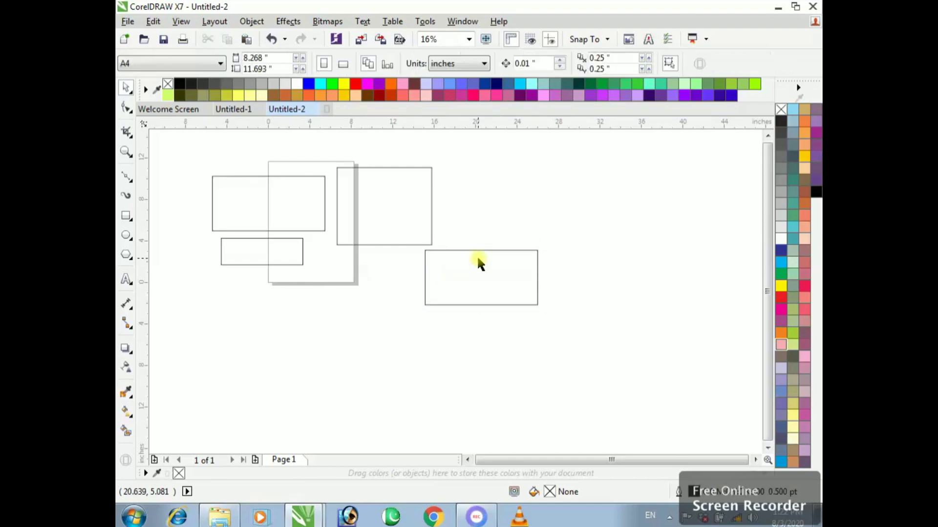
{"action": "left_click_drag", "start_coordinate": [477, 256], "coordinate": [607, 179]}
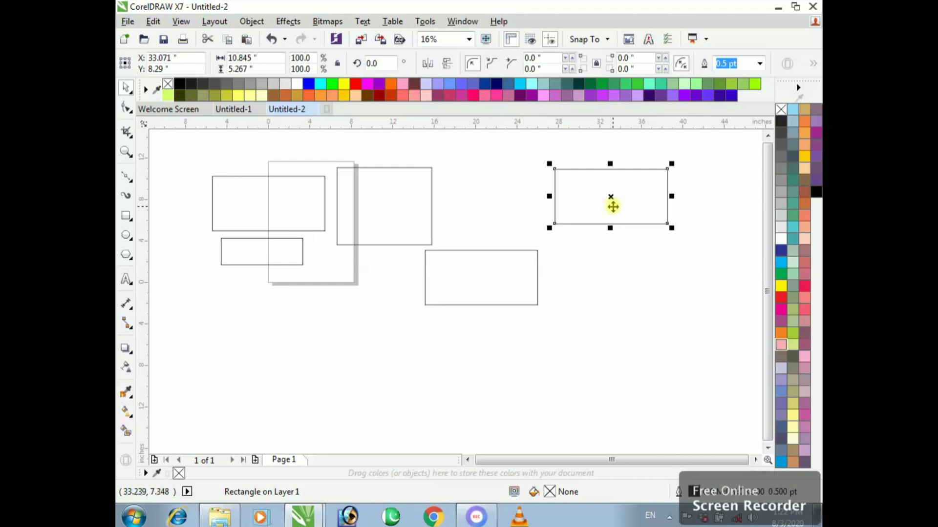
{"action": "key", "text": "ctrl+c"}
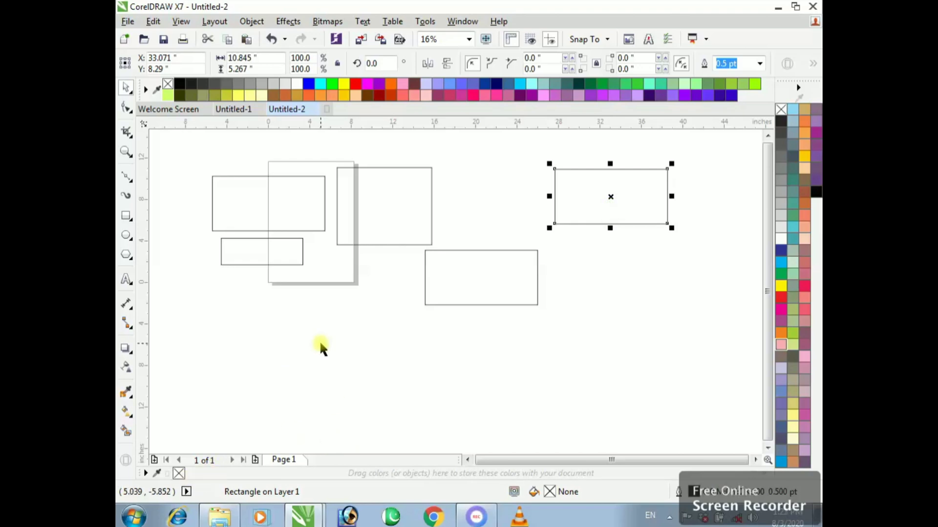
{"action": "key", "text": "ctrl+v"}
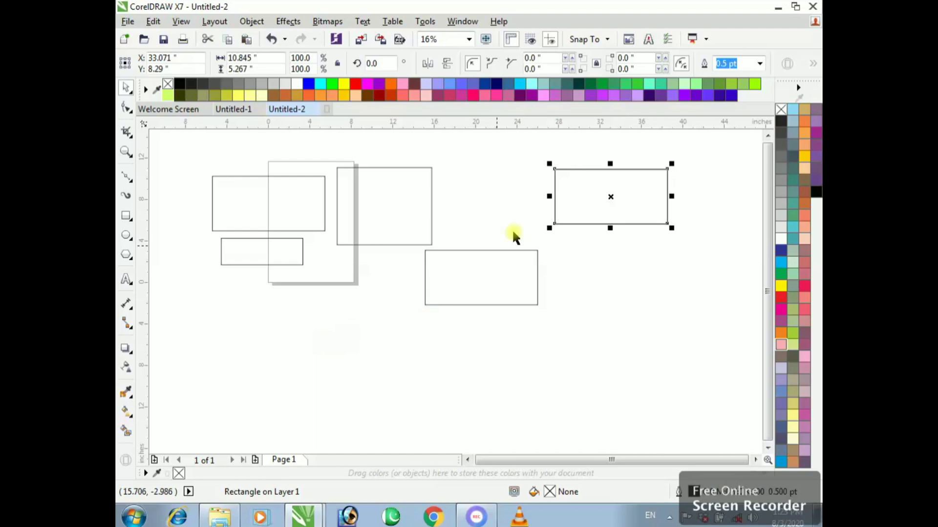
{"action": "left_click_drag", "start_coordinate": [576, 219], "coordinate": [300, 331]}
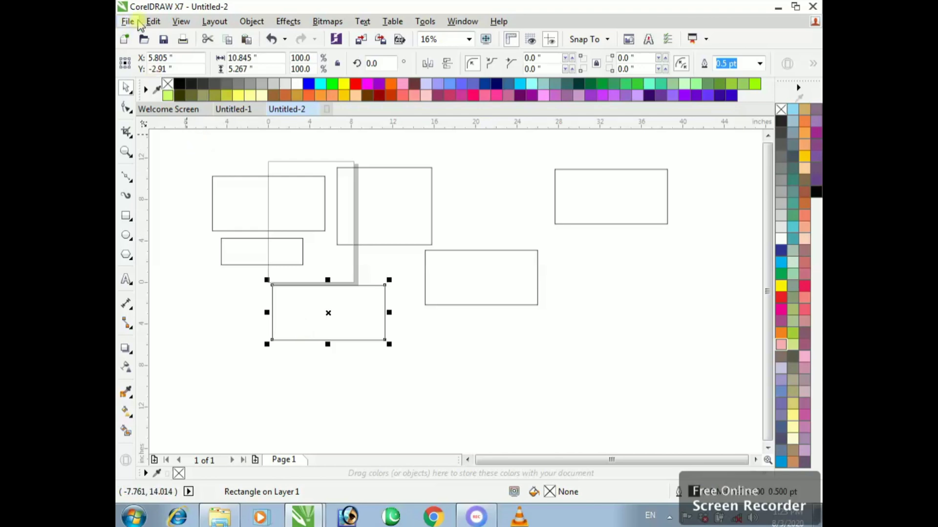
Select all six rectangles on and around the page and delete them.
{"action": "left_click_drag", "start_coordinate": [186, 139], "coordinate": [708, 381]}
{"action": "left_click", "coordinate": [600, 347]}
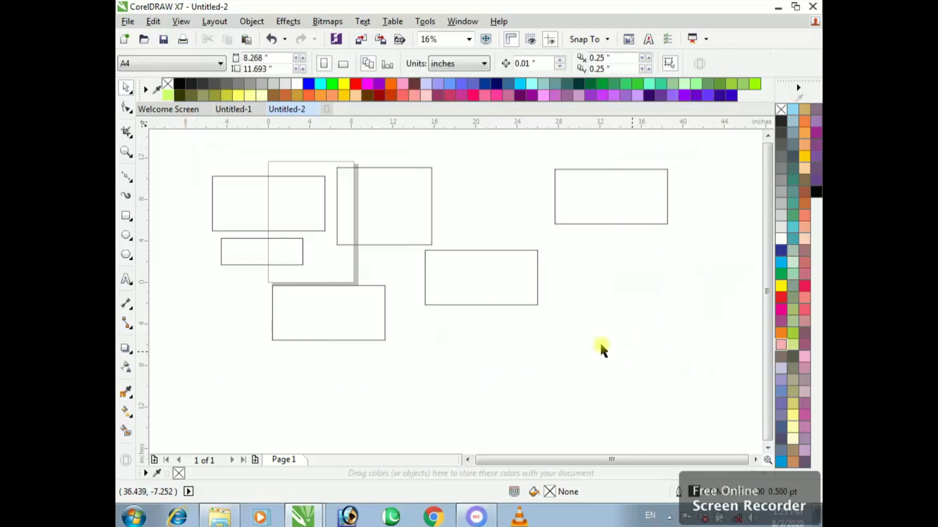
{"action": "left_click_drag", "start_coordinate": [180, 133], "coordinate": [731, 367]}
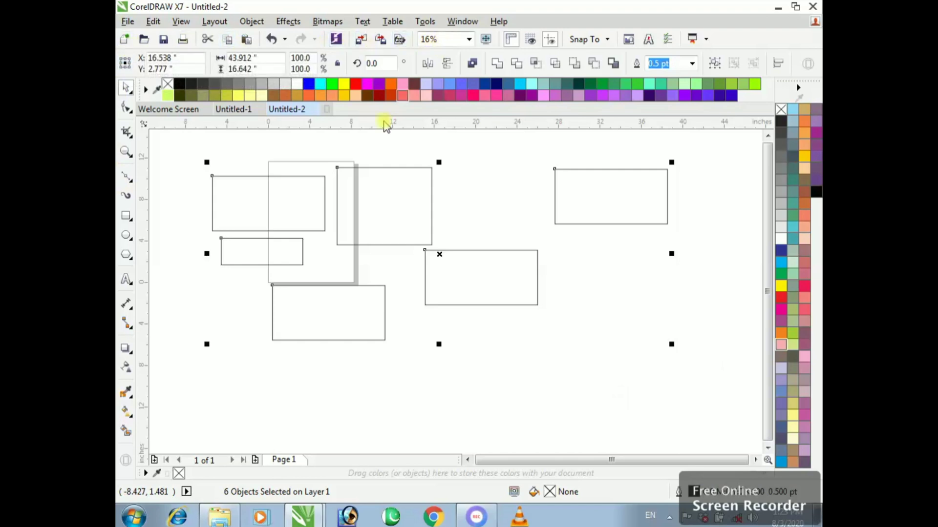
{"action": "left_click", "coordinate": [379, 156]}
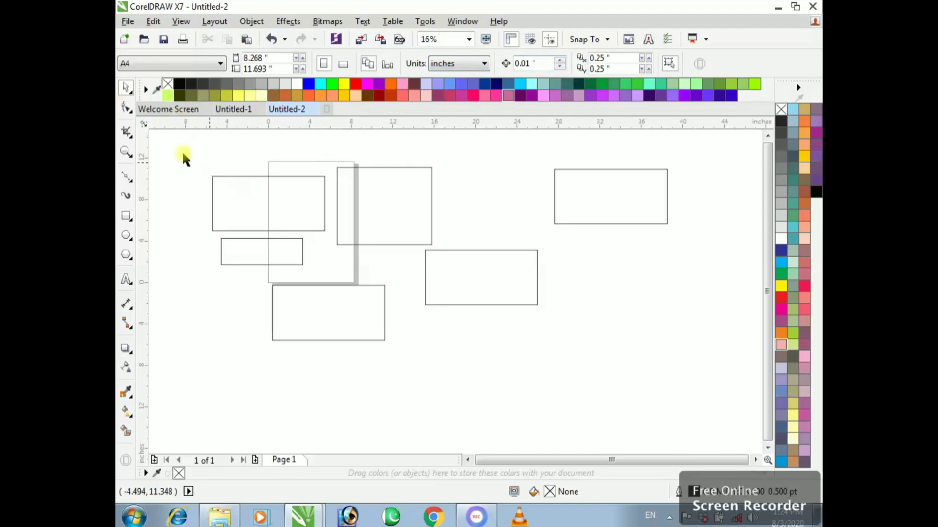
{"action": "left_click_drag", "start_coordinate": [171, 142], "coordinate": [647, 369]}
{"action": "left_click_drag", "start_coordinate": [157, 142], "coordinate": [696, 377]}
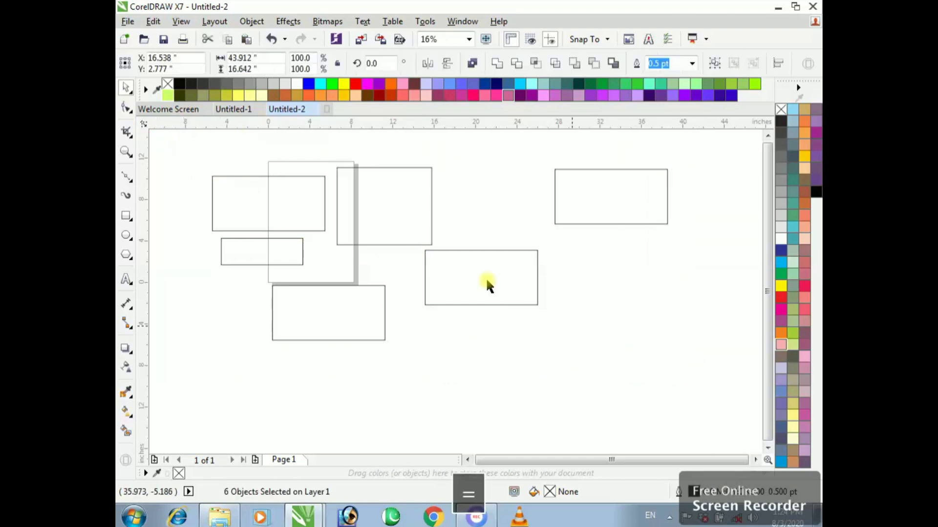
{"action": "key", "text": "Delete"}
Apply the A4 preset of 210 × 297 mm as the page size of the empty document.
{"action": "key", "text": "F2"}
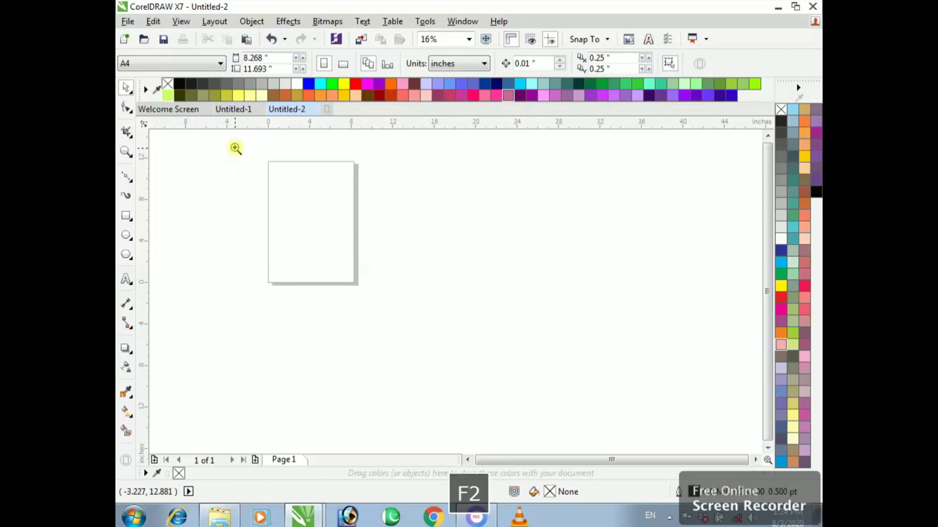
{"action": "left_click_drag", "start_coordinate": [234, 147], "coordinate": [399, 279]}
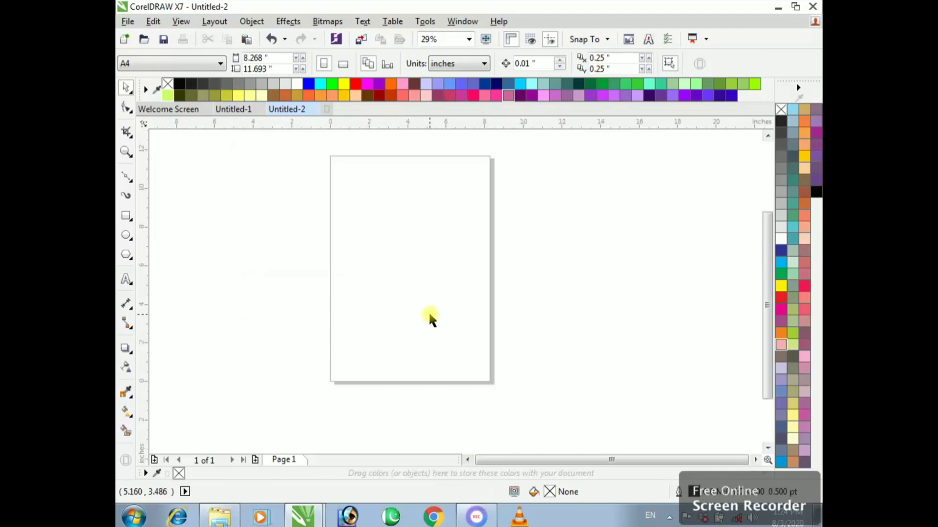
{"action": "left_click", "coordinate": [173, 63]}
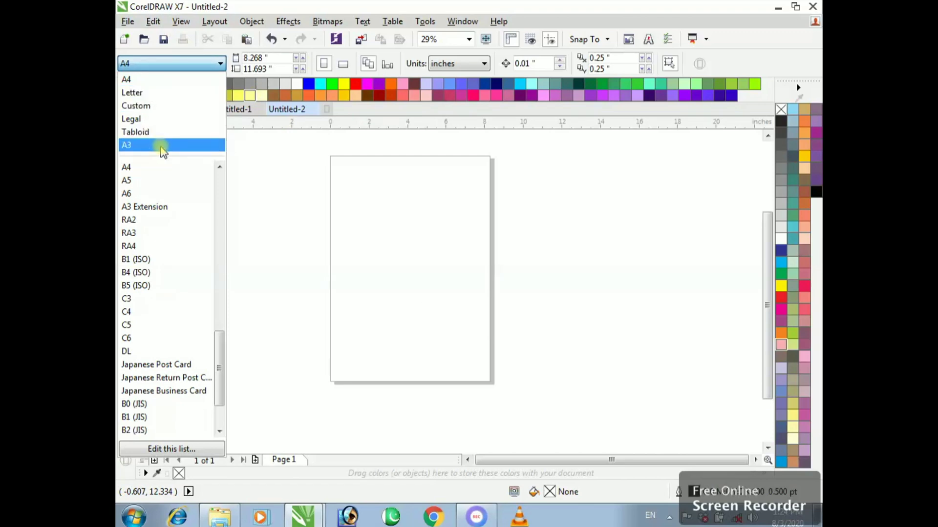
{"action": "left_click", "coordinate": [164, 79]}
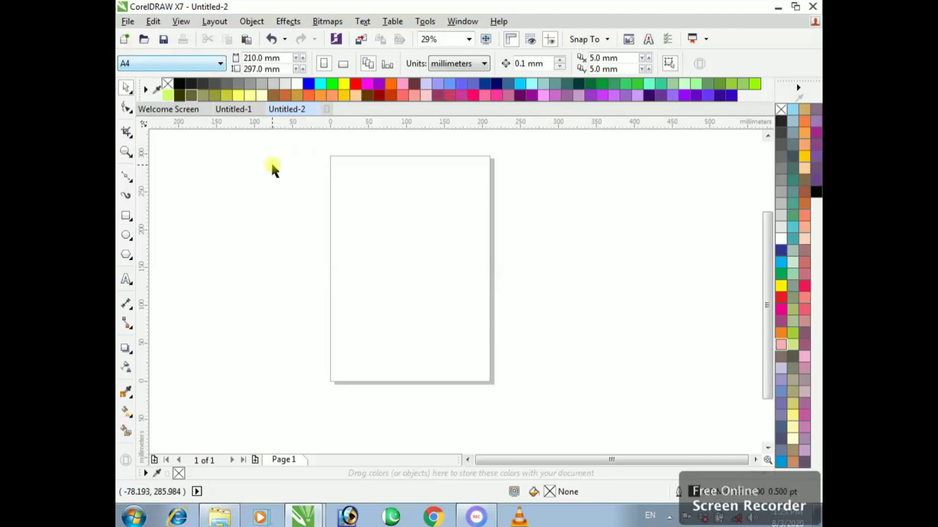
{"action": "left_click", "coordinate": [291, 132]}
{"action": "left_click_drag", "start_coordinate": [312, 171], "coordinate": [547, 415]}
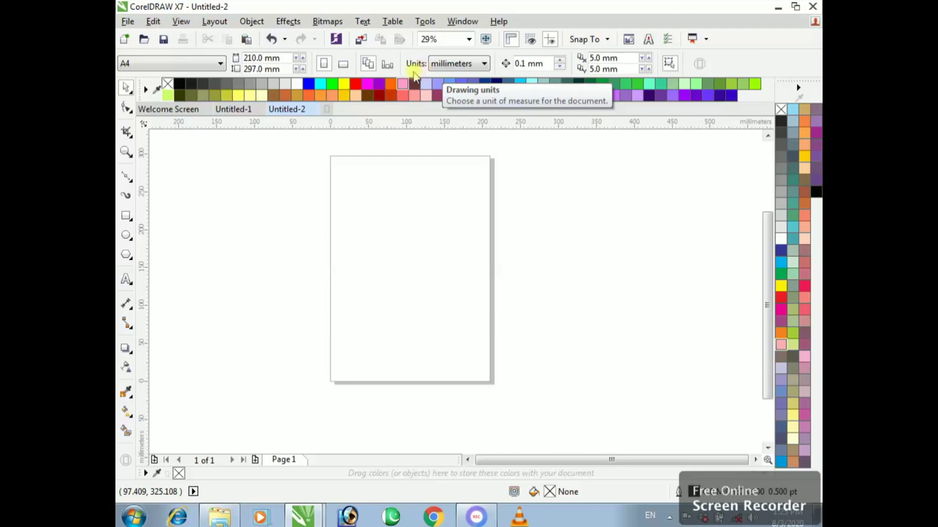
{"action": "left_click_drag", "start_coordinate": [285, 135], "coordinate": [564, 433]}
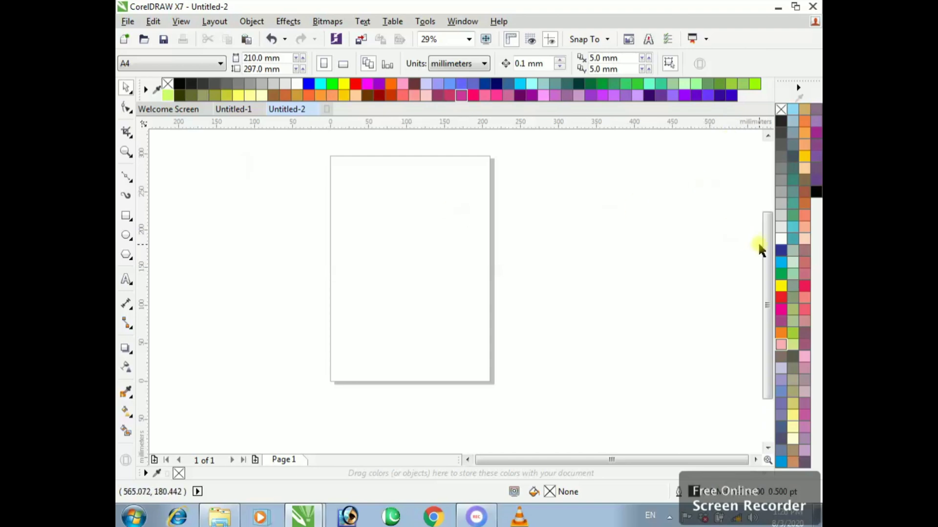
{"action": "mouse_move", "coordinate": [766, 235]}
{"action": "left_mouse_down"}
{"action": "mouse_move", "coordinate": [758, 147]}
{"action": "mouse_move", "coordinate": [758, 224]}
{"action": "mouse_move", "coordinate": [769, 149]}
{"action": "mouse_move", "coordinate": [771, 244]}
{"action": "left_mouse_up"}
{"action": "left_click_drag", "start_coordinate": [599, 457], "coordinate": [756, 466]}
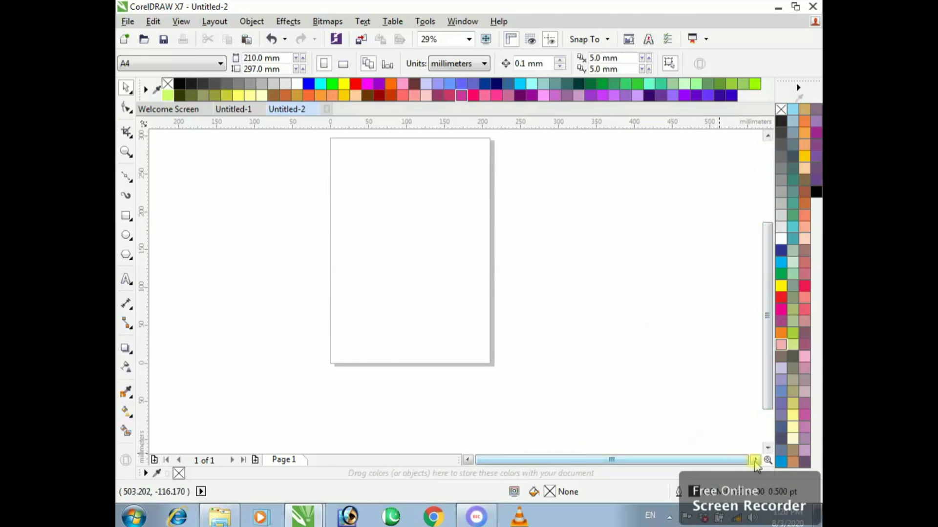
{"action": "left_click", "coordinate": [755, 460]}
{"action": "left_click", "coordinate": [468, 461]}
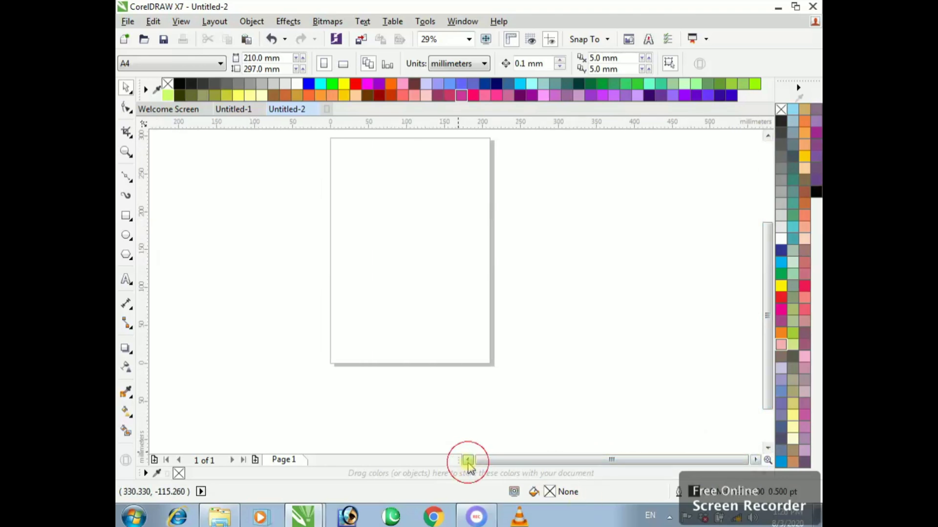
{"action": "left_click", "coordinate": [767, 136]}
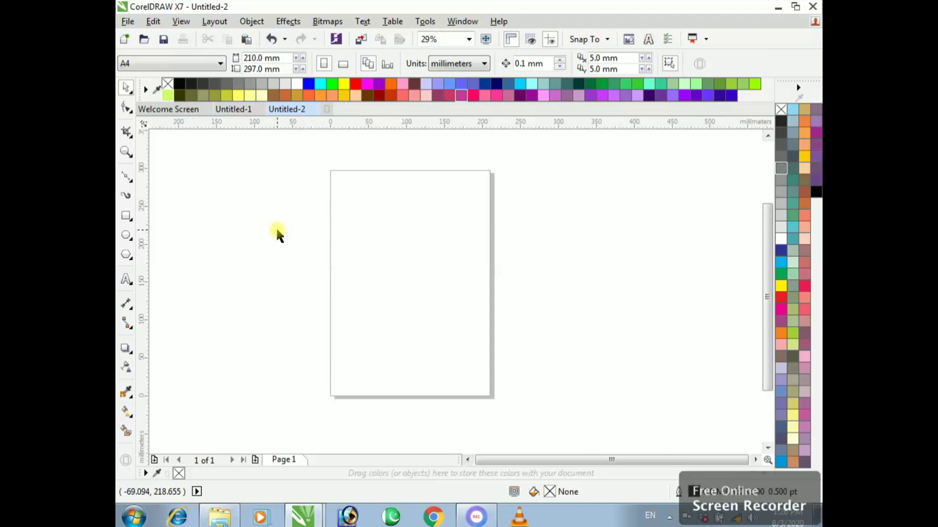
{"action": "left_click_drag", "start_coordinate": [236, 161], "coordinate": [282, 193]}
{"action": "left_click_drag", "start_coordinate": [344, 230], "coordinate": [562, 359]}
{"action": "left_click_drag", "start_coordinate": [183, 139], "coordinate": [527, 376]}
{"action": "left_click_drag", "start_coordinate": [247, 149], "coordinate": [577, 421]}
Draw a wide rectangle about 360 mm by 171 mm across the page's middle, extending past both side edges.
{"action": "left_click", "coordinate": [127, 216]}
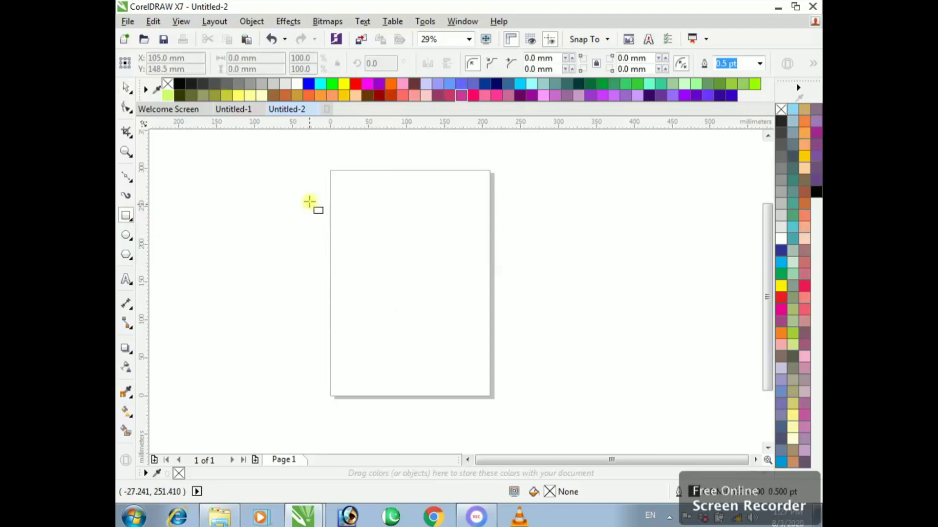
{"action": "left_click_drag", "start_coordinate": [310, 201], "coordinate": [583, 330]}
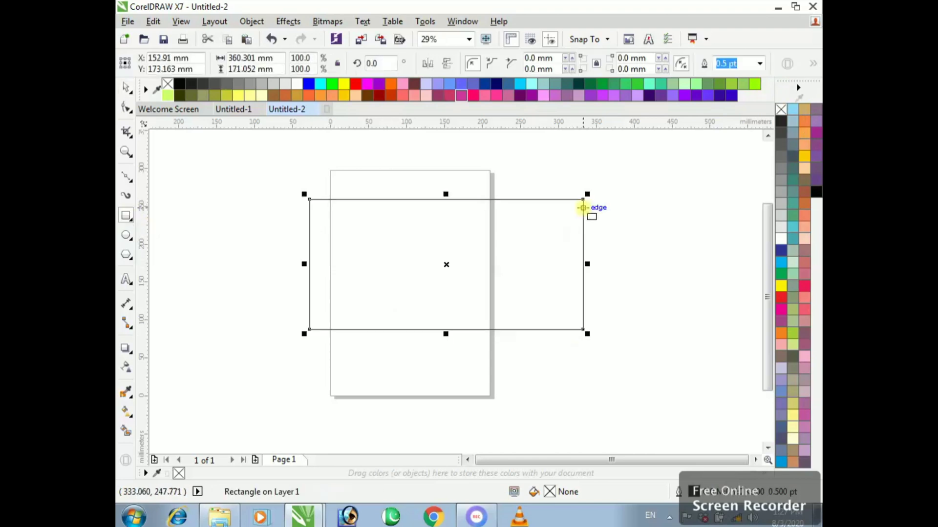
{"action": "left_click", "coordinate": [129, 89]}
Fill the rectangle with yellow (C:0 M:0 Y:100 K:0) and deselect it.
{"action": "left_click", "coordinate": [402, 231]}
{"action": "left_click", "coordinate": [405, 233]}
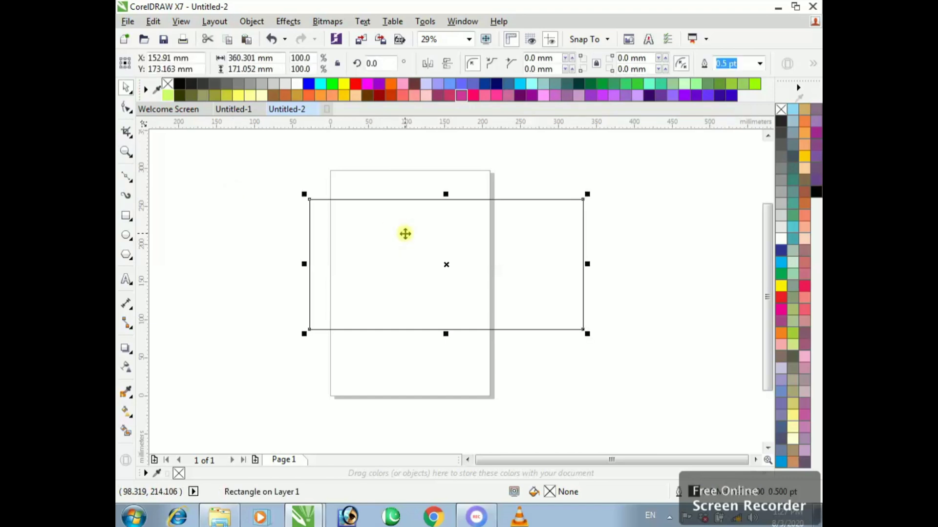
{"action": "left_click", "coordinate": [781, 286]}
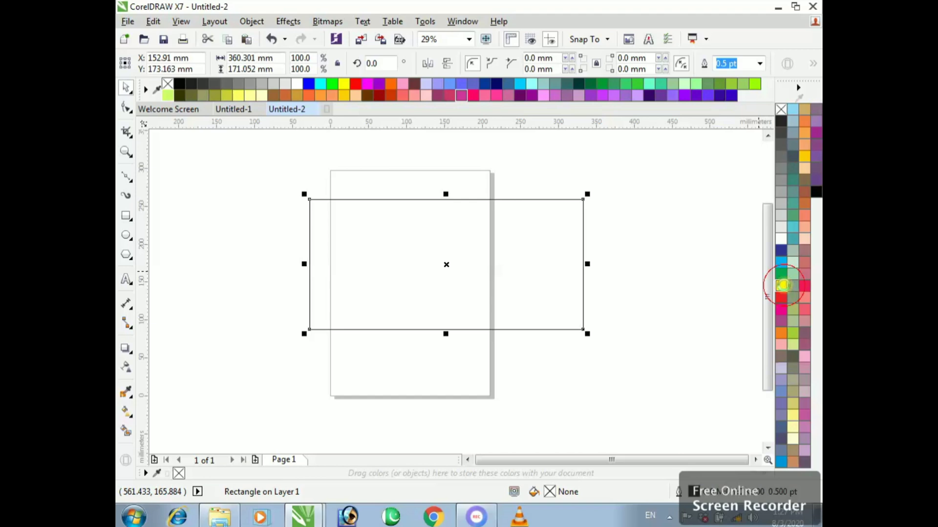
{"action": "left_click", "coordinate": [627, 250]}
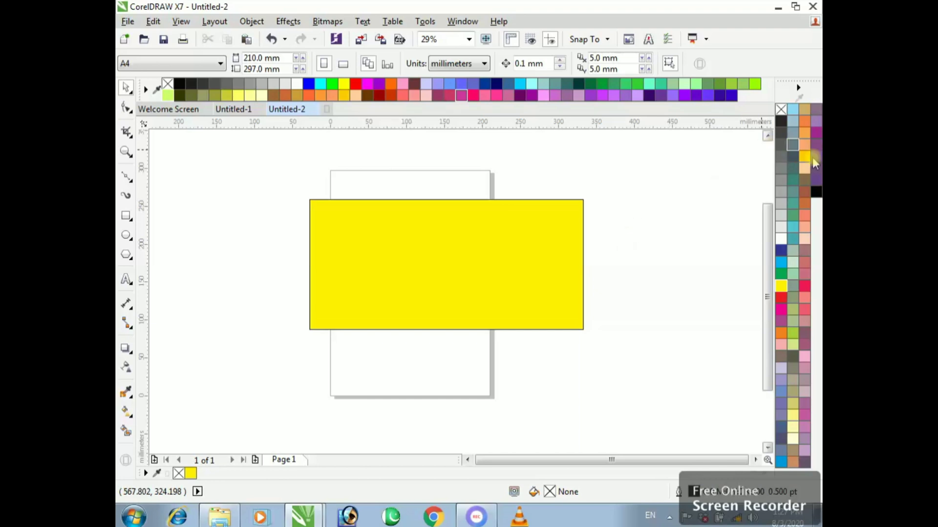
Select the rectangle again, change its fill to light peach and deselect it.
{"action": "left_click", "coordinate": [550, 291]}
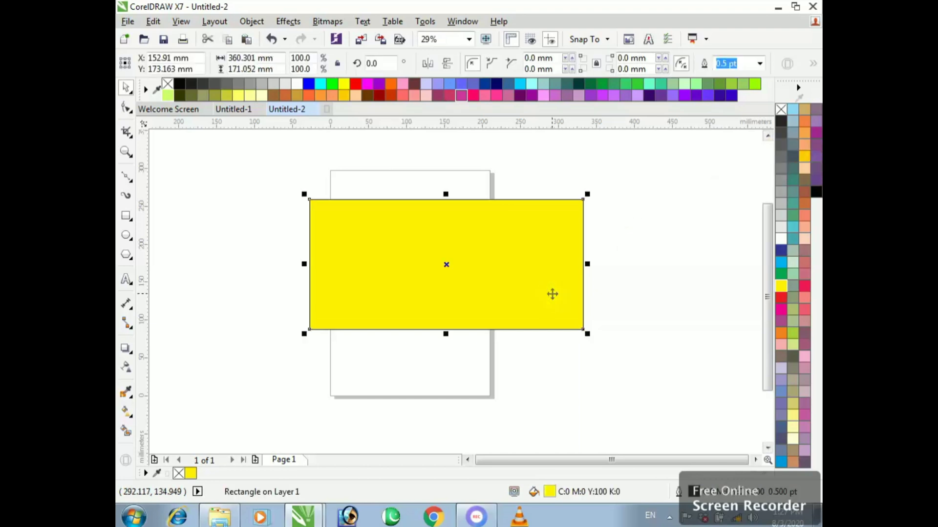
{"action": "left_click", "coordinate": [804, 239]}
{"action": "left_click", "coordinate": [635, 249]}
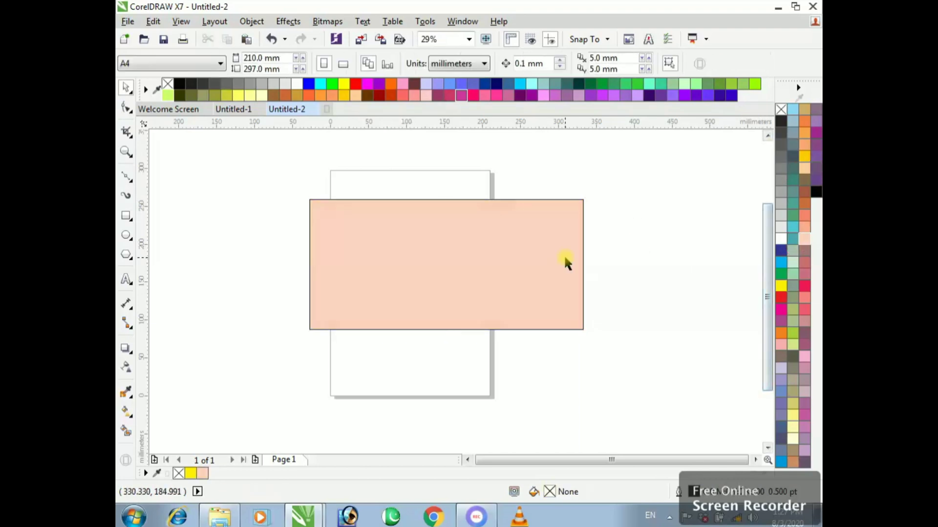
Recolor the rectangle with a solid red fill and deselect it.
{"action": "left_click", "coordinate": [565, 260]}
{"action": "left_click", "coordinate": [781, 297]}
{"action": "left_click", "coordinate": [655, 257]}
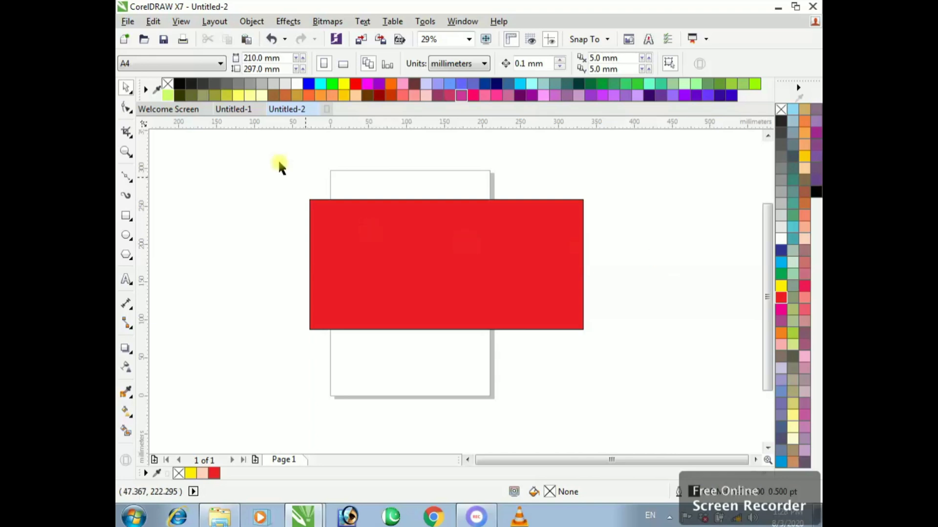
{"action": "left_click_drag", "start_coordinate": [220, 134], "coordinate": [634, 372]}
{"action": "left_click", "coordinate": [585, 272]}
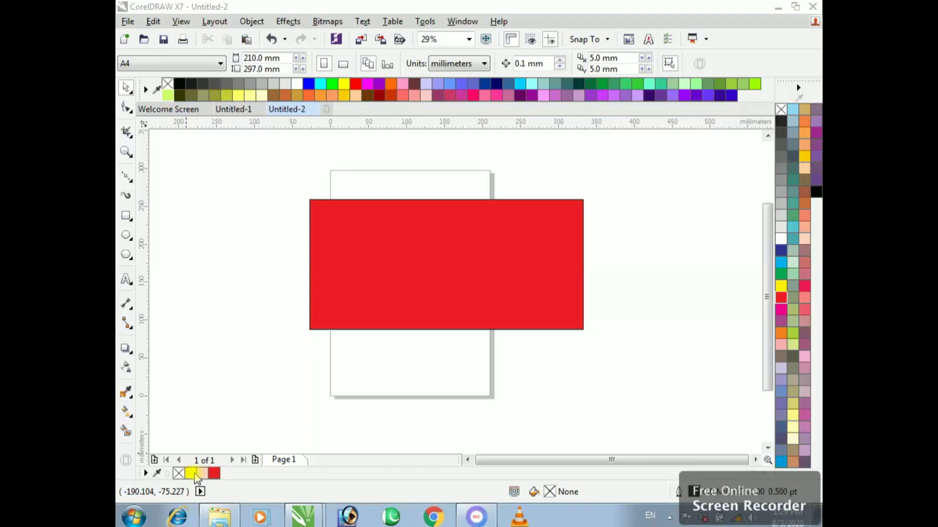
{"action": "left_click", "coordinate": [505, 271]}
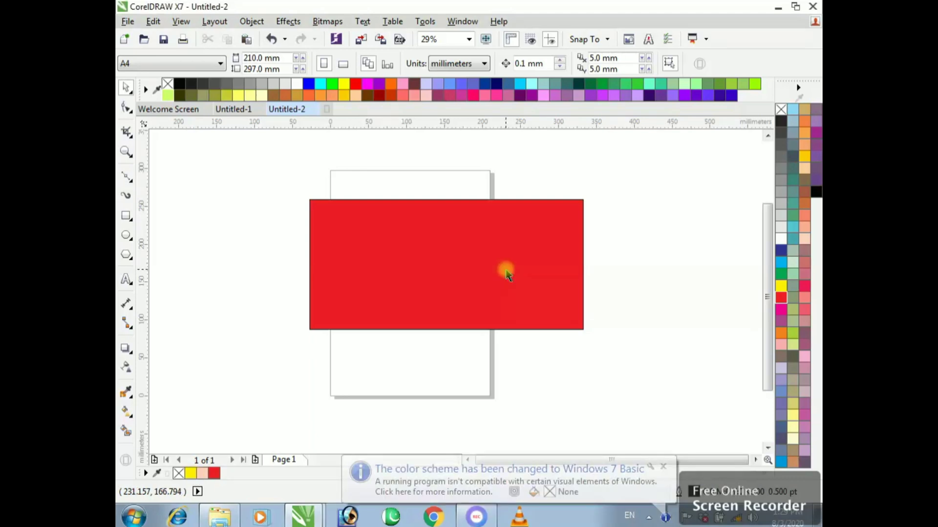